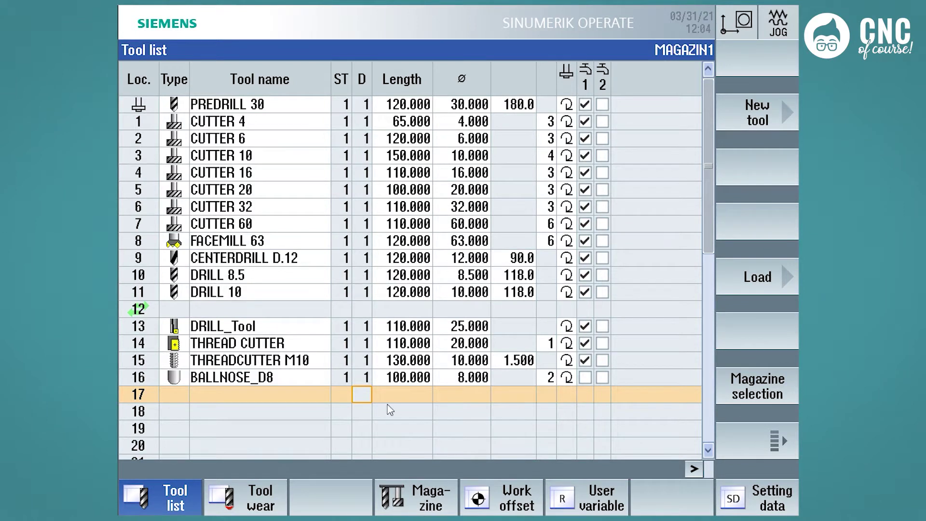
Examine the magazine locations, the unassigned tools FACING TOOL D100 and DRILL D12 below location 40, and the spindle tool PREDRILL 30
click(246, 124)
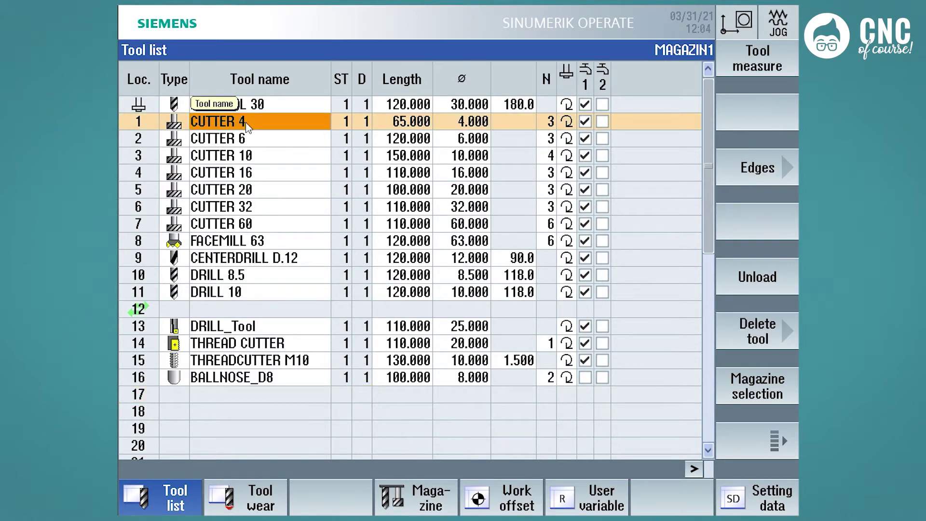
scroll(334, 384, down, 7)
click(138, 400)
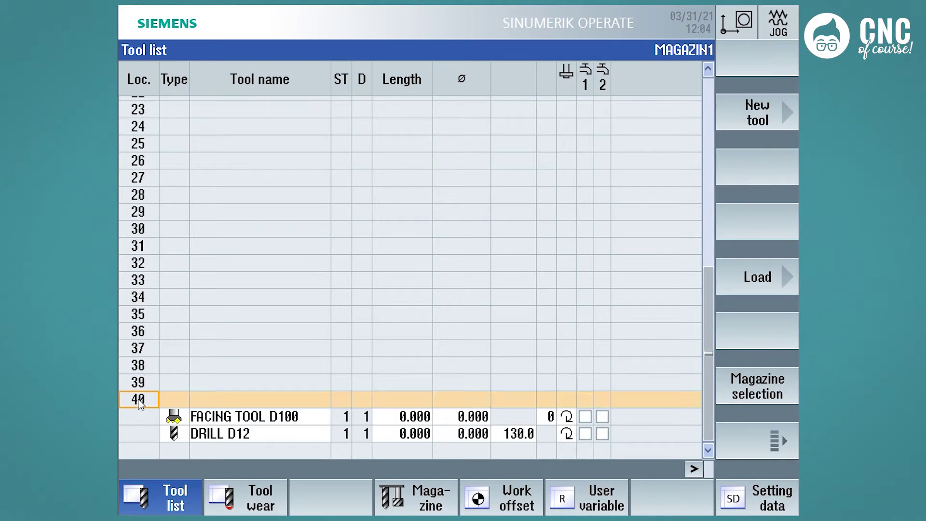
click(277, 418)
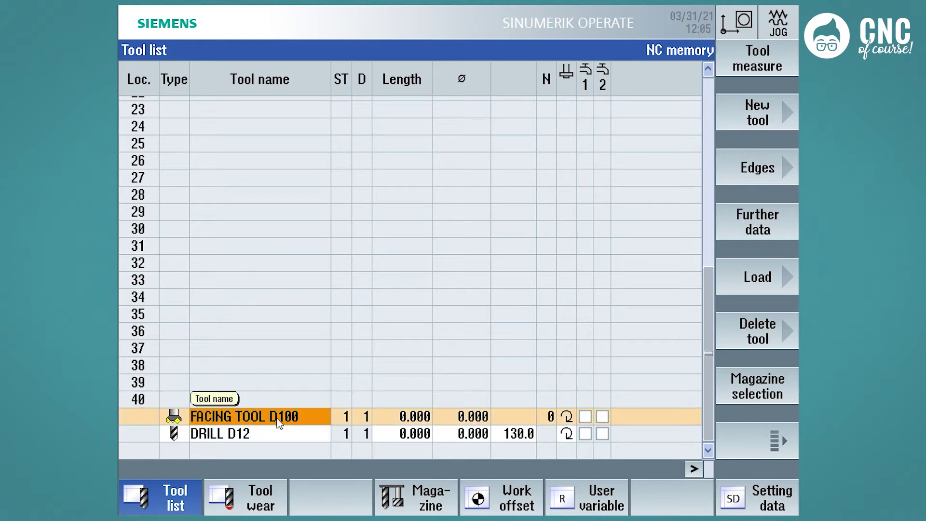
click(277, 437)
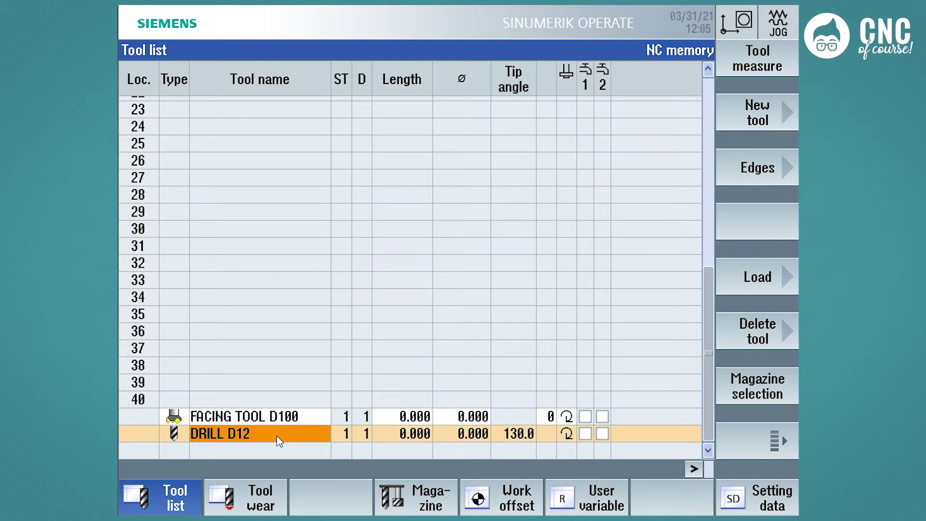
scroll(279, 440, up, 8)
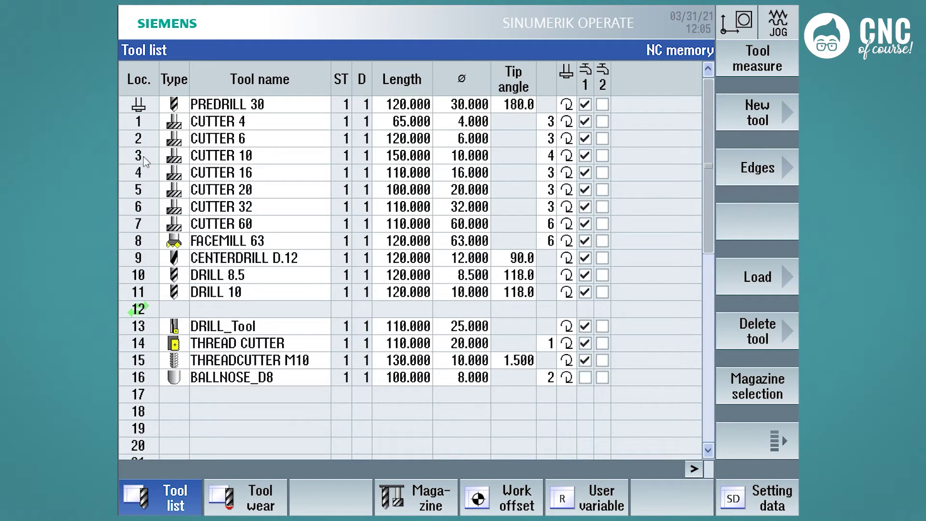
click(145, 103)
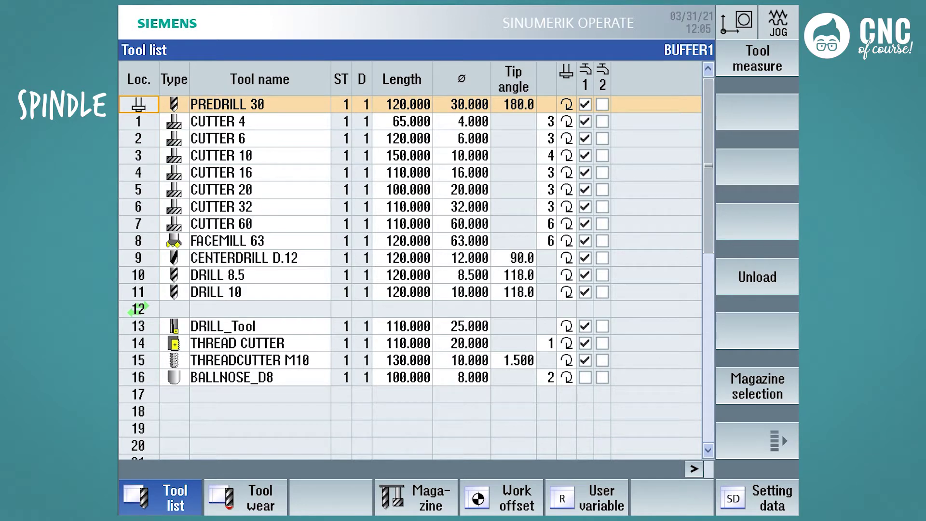
key(shift+F10)
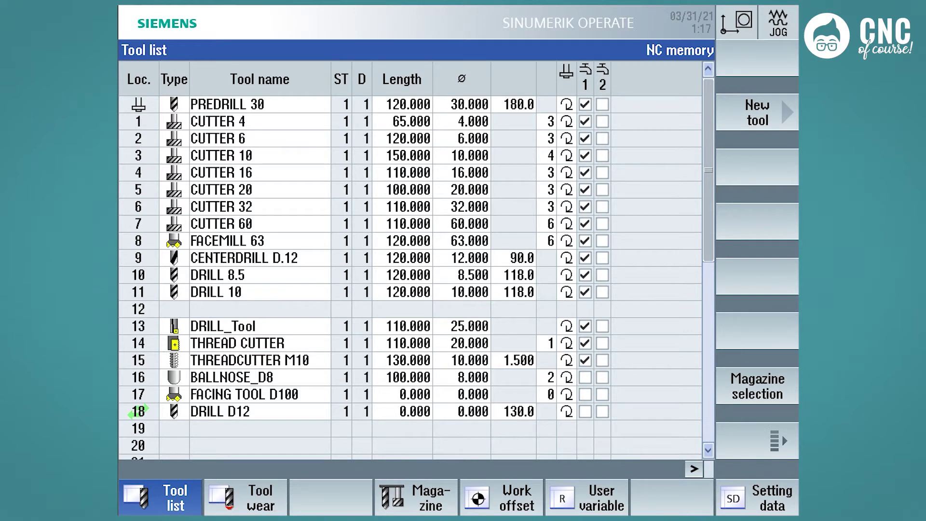
Sort the tool list by type
click(757, 447)
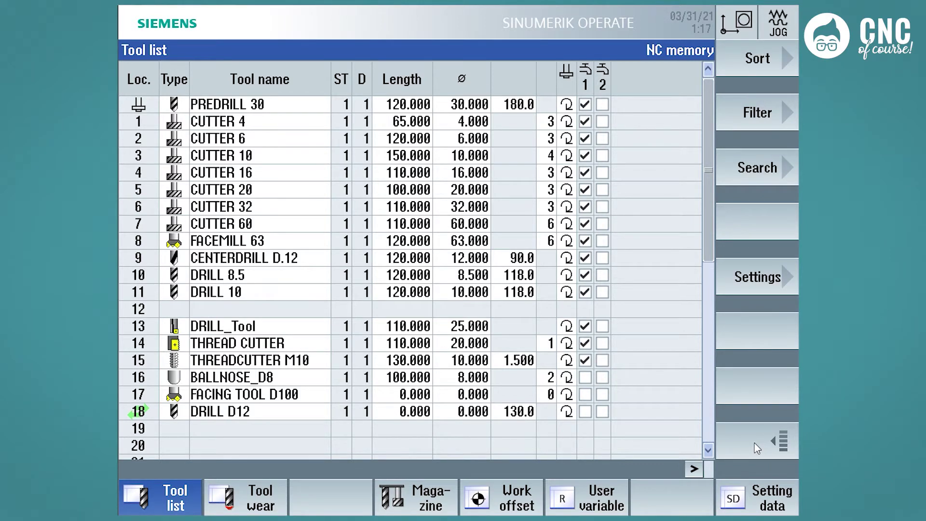
click(756, 64)
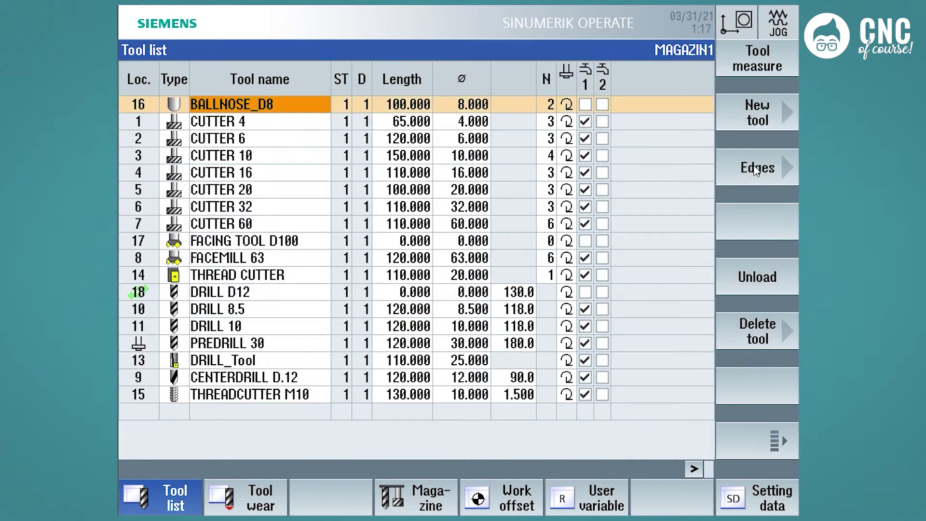
click(756, 168)
Sort the tool list by magazine and return to its first entries
click(763, 454)
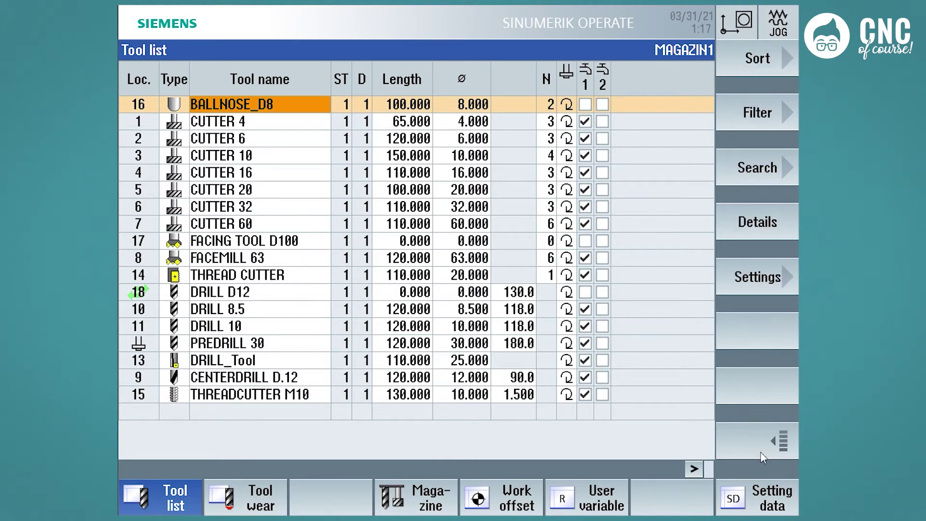
click(746, 66)
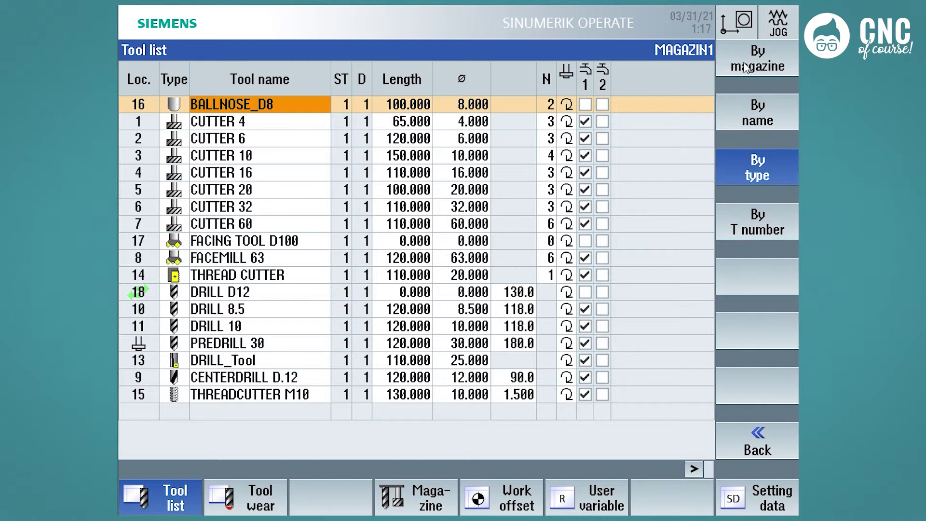
click(779, 66)
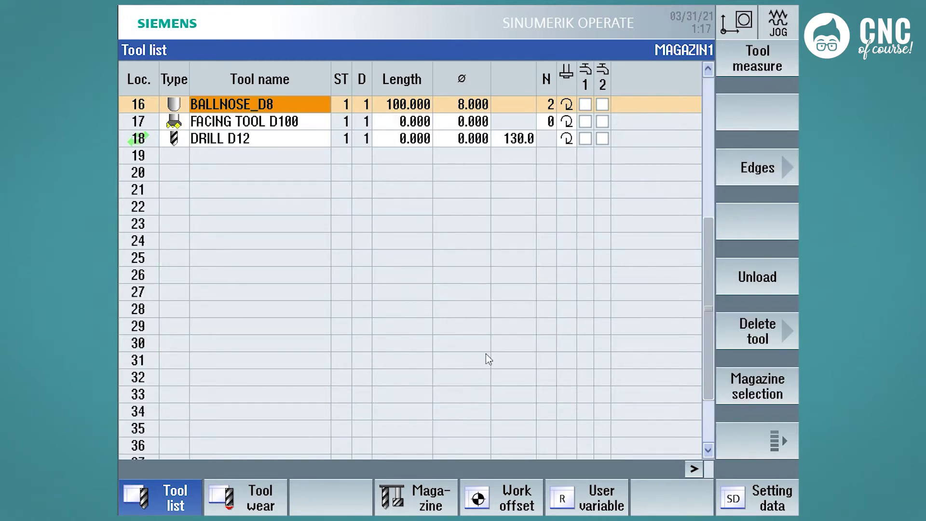
scroll(487, 357, up, 5)
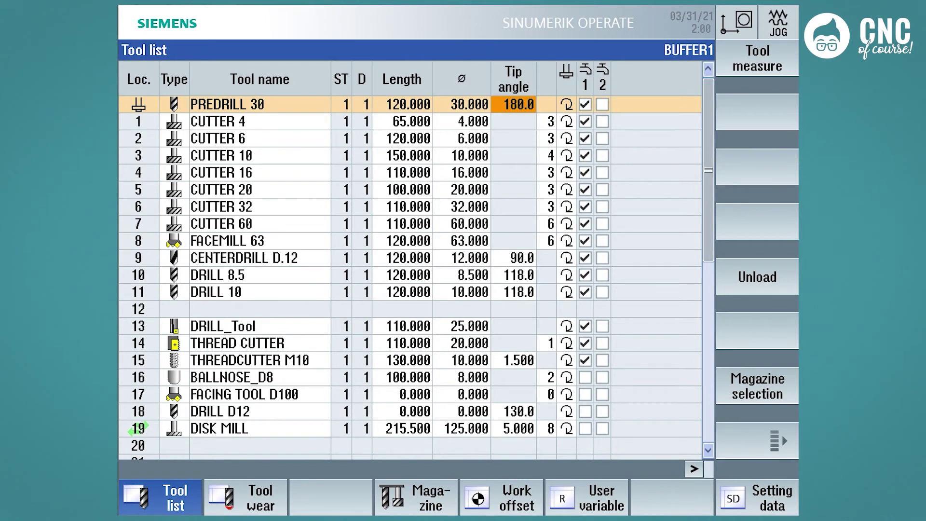
Check the tool-specific parameter after the diameter for the cutters, CENTERDRILL D.12 and DRILL 8.5, including the drills' tip angle
click(513, 121)
key(Down)
key(Down)
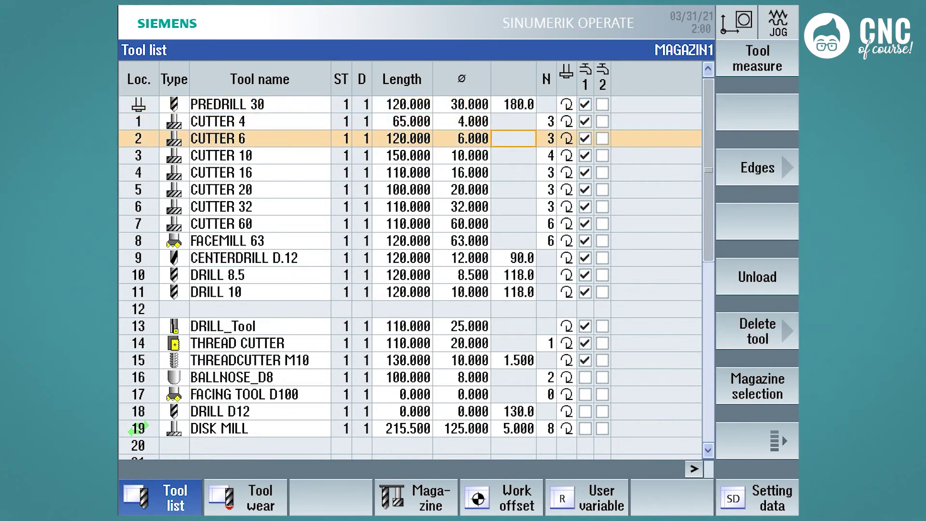
key(Down)
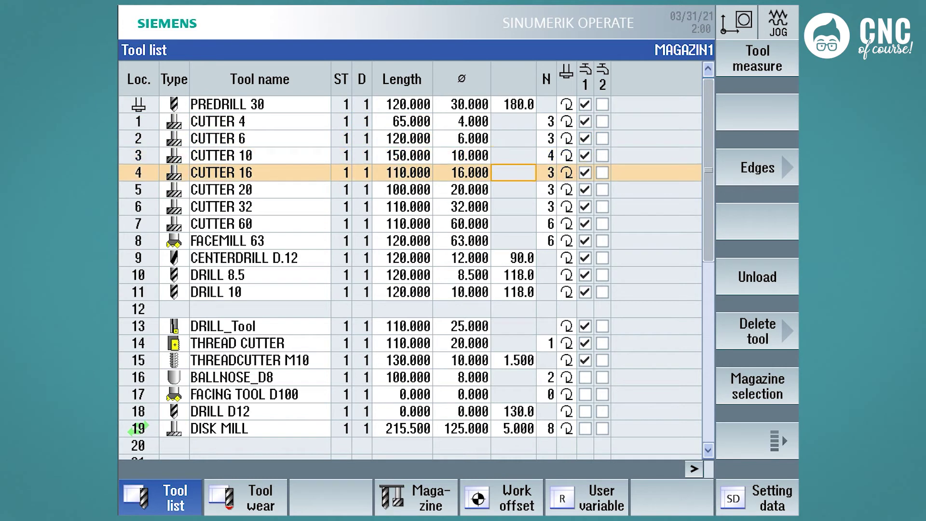
key(Down)
key(Down)
key(Down)
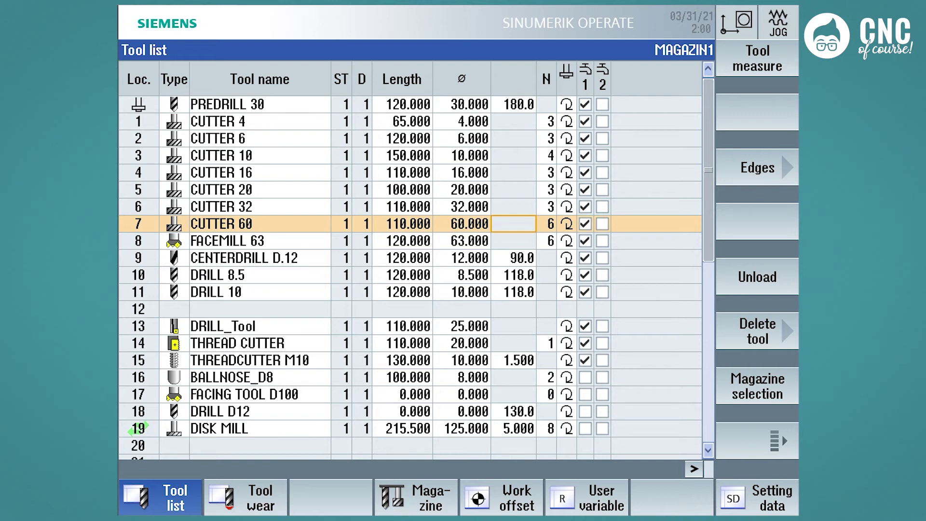
key(Down)
key(Down)
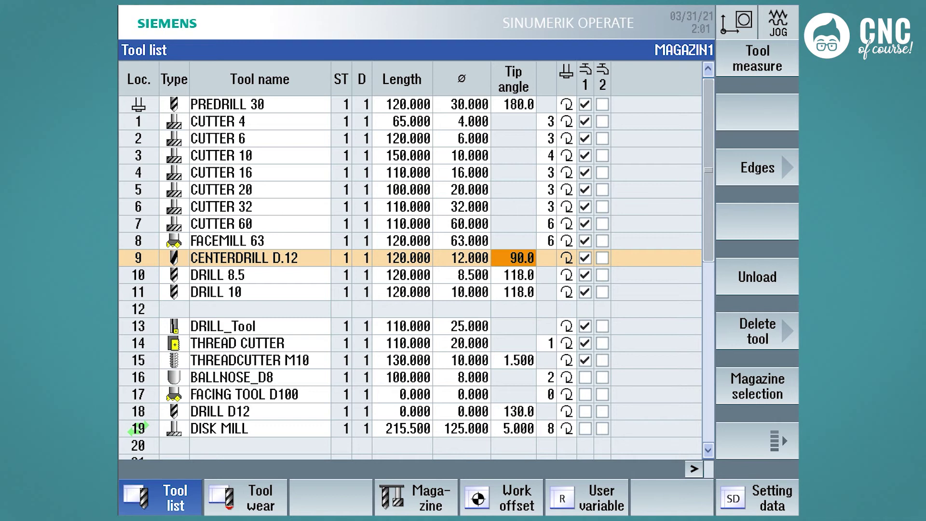
click(513, 274)
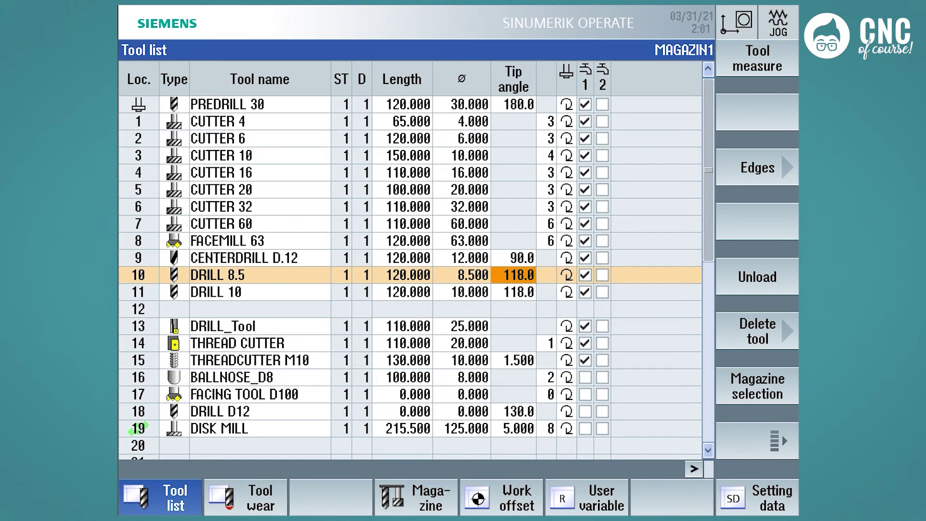
Check the thread pitch of THREADCUTTER M10 and the cutting edge width of DISK MILL
key(Down)
key(Down)
key(Down)
key(Down)
key(Down)
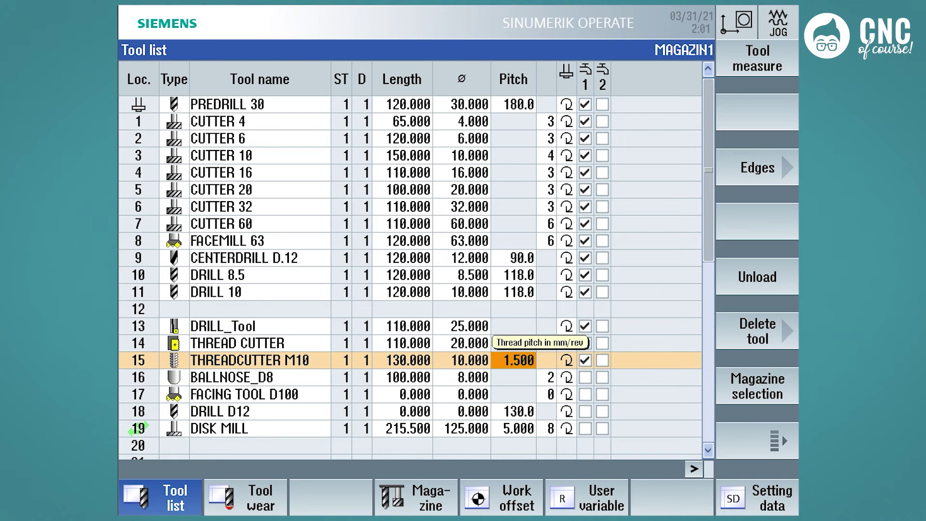
key(Down)
key(Down)
key(Down)
key(Down)
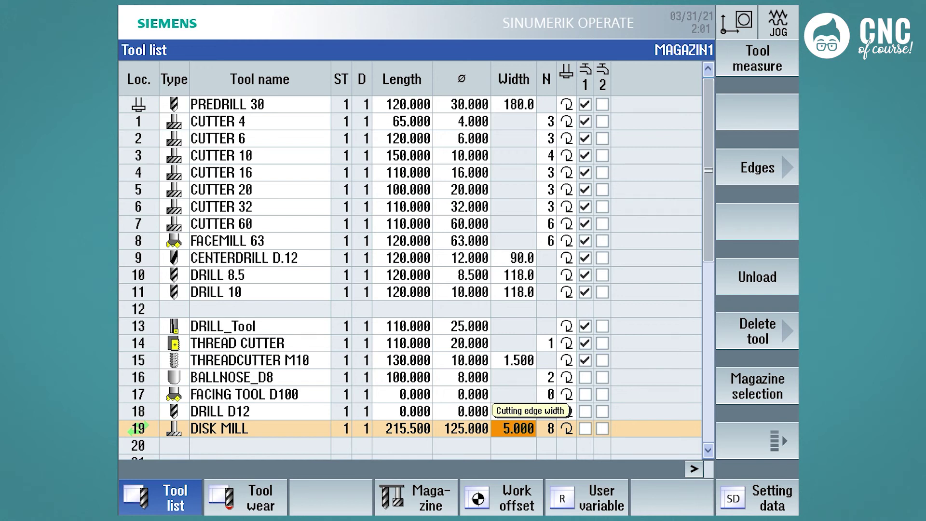
Review the number of teeth (N) for each tool, from the spindle tool PREDRILL 30 through the cutters to DRILL_Tool
key(Up)
key(Up)
key(Up)
key(Up)
key(Up)
key(Up)
key(Up)
key(Up)
key(Up)
key(Up)
key(Up)
key(Up)
key(Up)
key(Up)
key(Up)
key(Up)
key(Up)
key(Up)
key(Up)
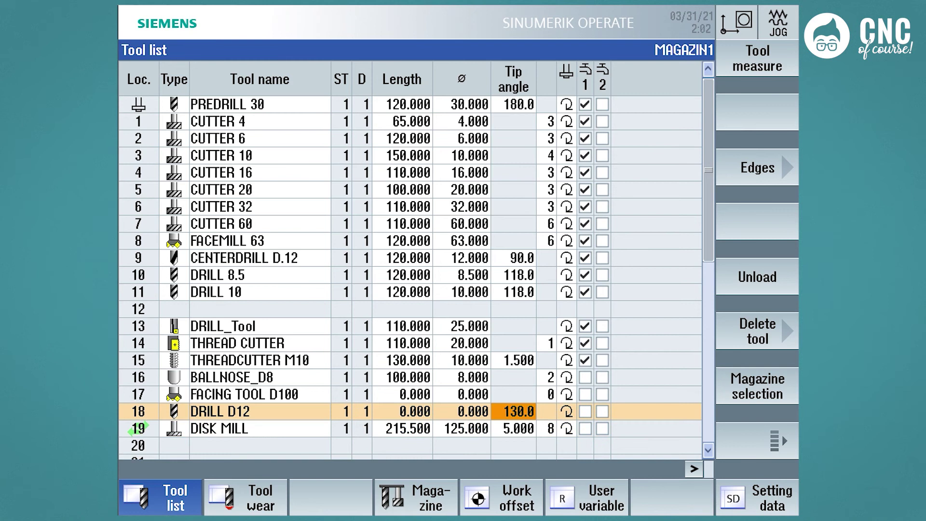
key(Right)
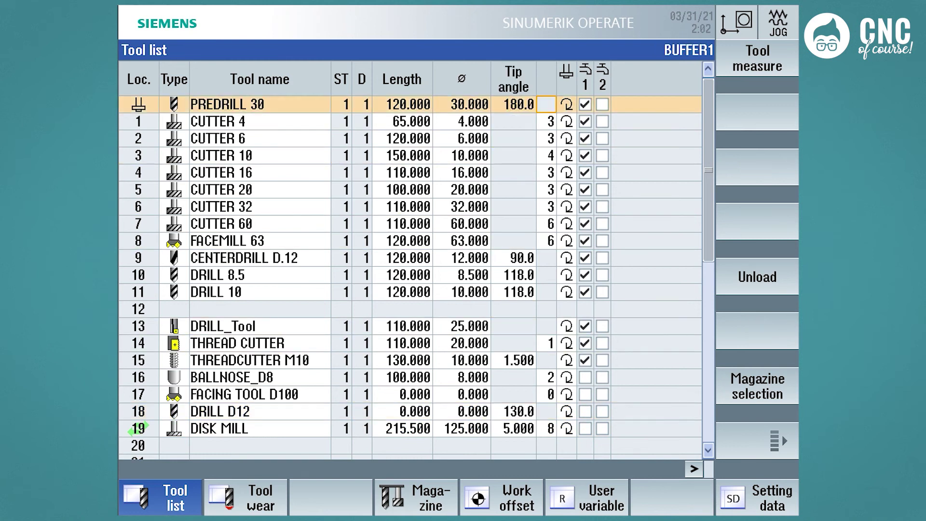
key(Down)
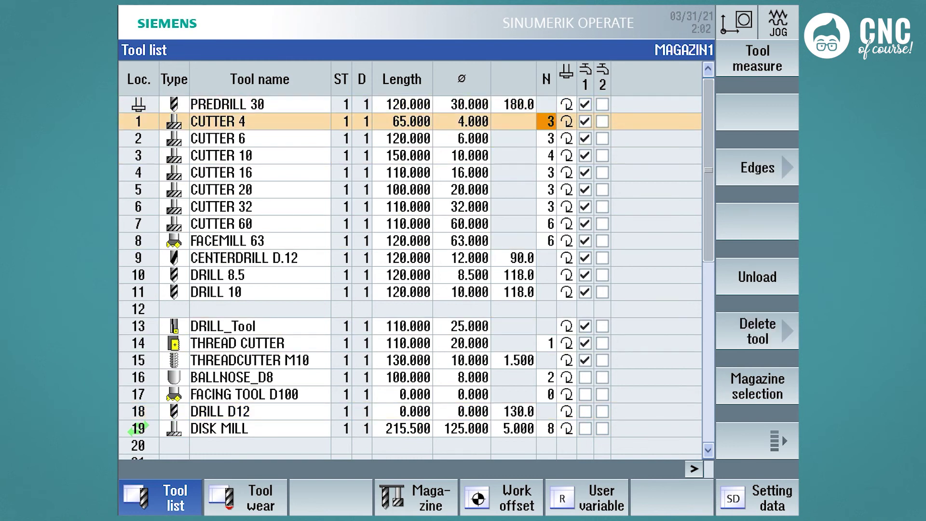
key(Down)
key(Down)
key(Down)
key(Down)
key(Down)
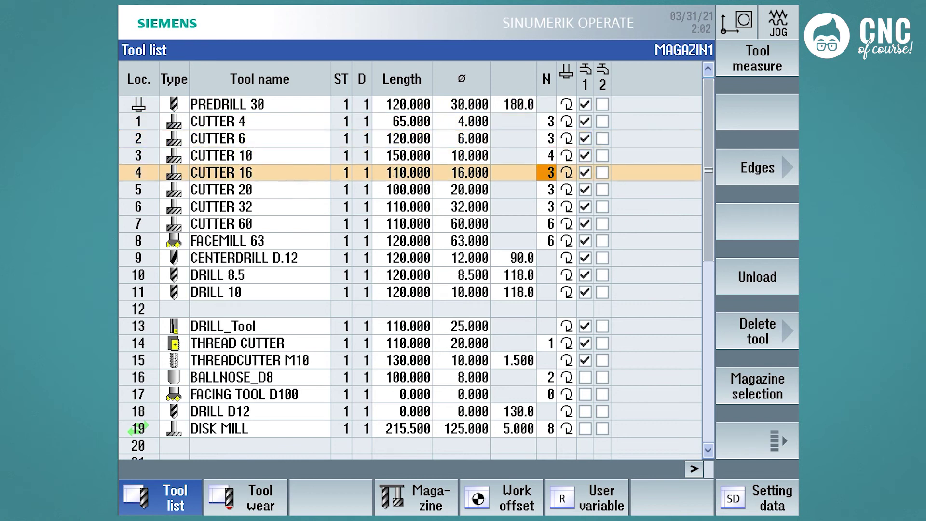
key(Down)
key(Down)
key(Down)
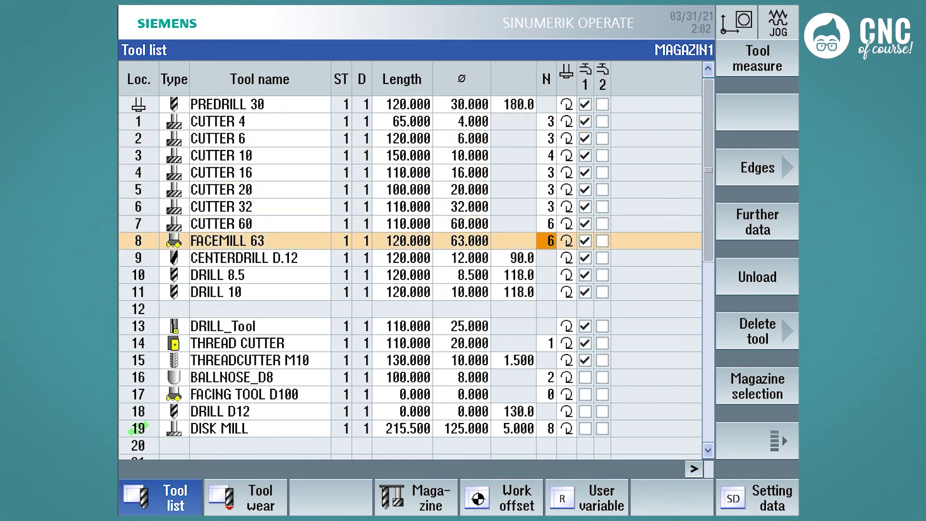
key(Down)
key(Down)
key(Down)
key(Down)
key(Down)
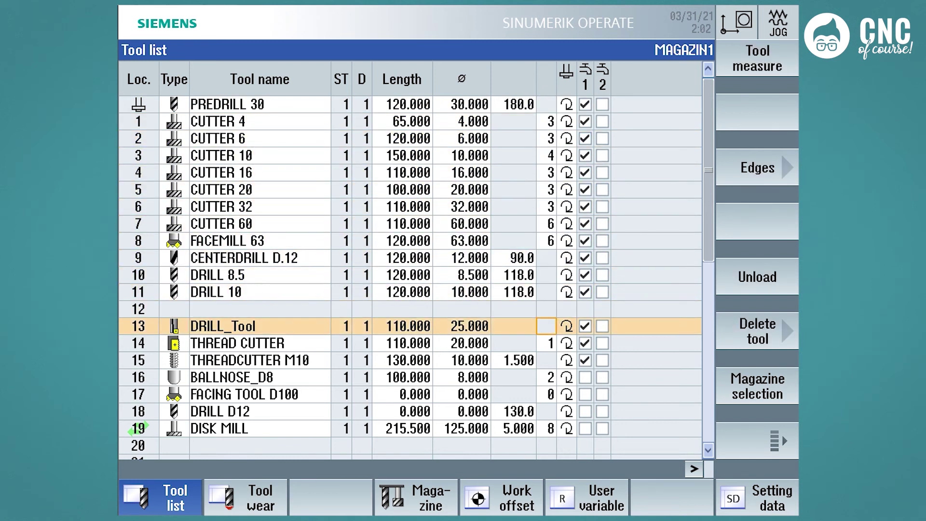